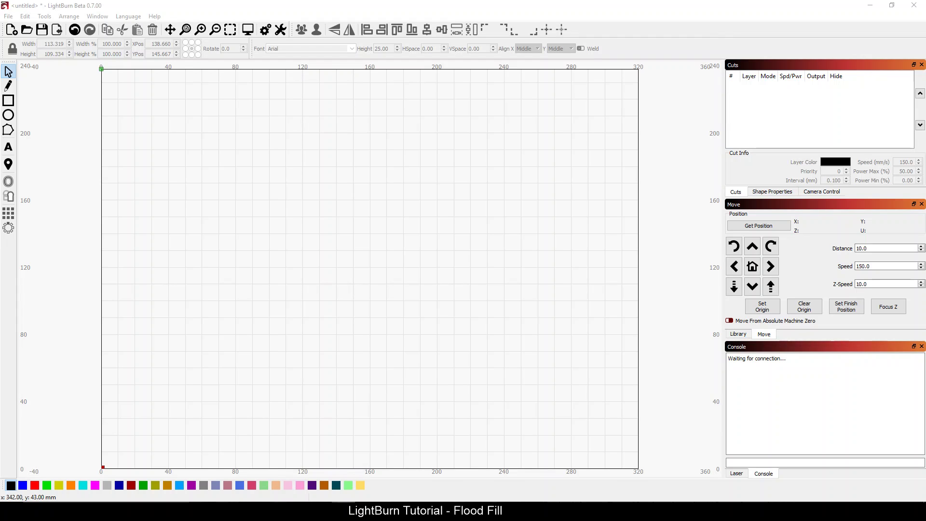
# Step: Draw a 94 × 76 mm rectangle near the canvas centre
pyautogui.click(9, 100)
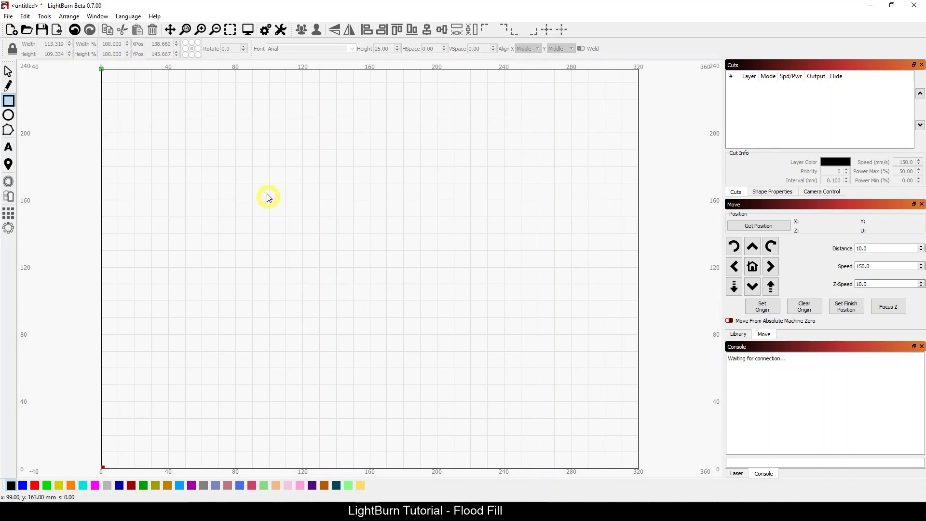
pyautogui.moveTo(264, 190); pyautogui.dragTo(422, 318)
pyautogui.press('Escape')
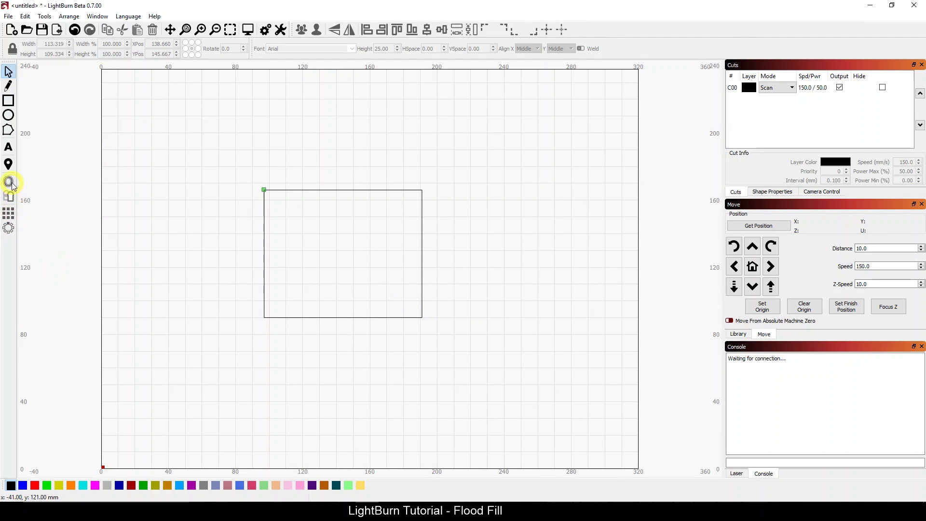
# Step: Add a 5 mm rounded outward offset frame around the rectangle
pyautogui.click(264, 209)
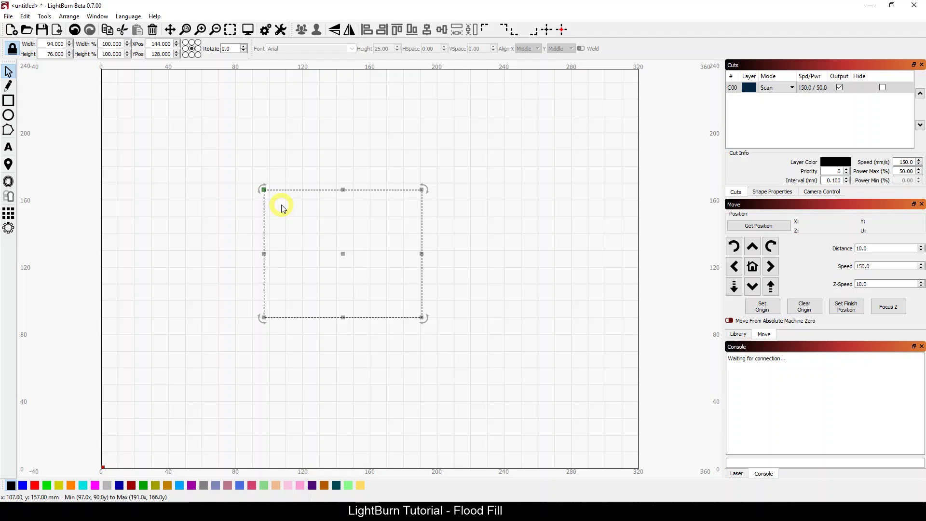
pyautogui.click(8, 181)
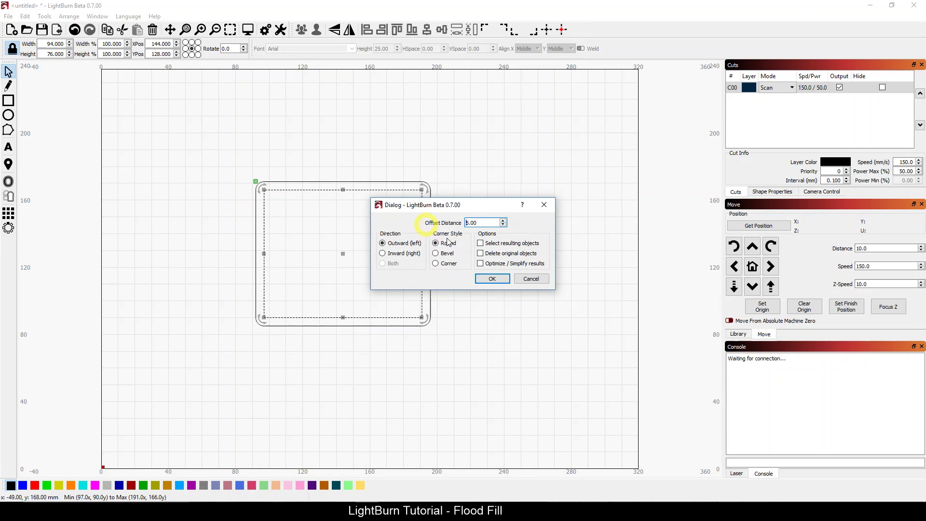
pyautogui.click(492, 278)
pyautogui.click(236, 200)
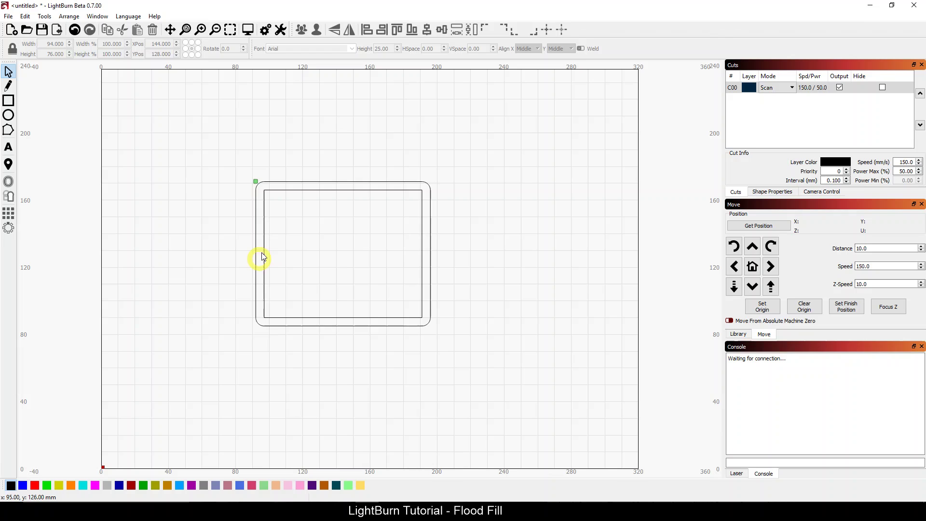
pyautogui.doubleClick(756, 89)
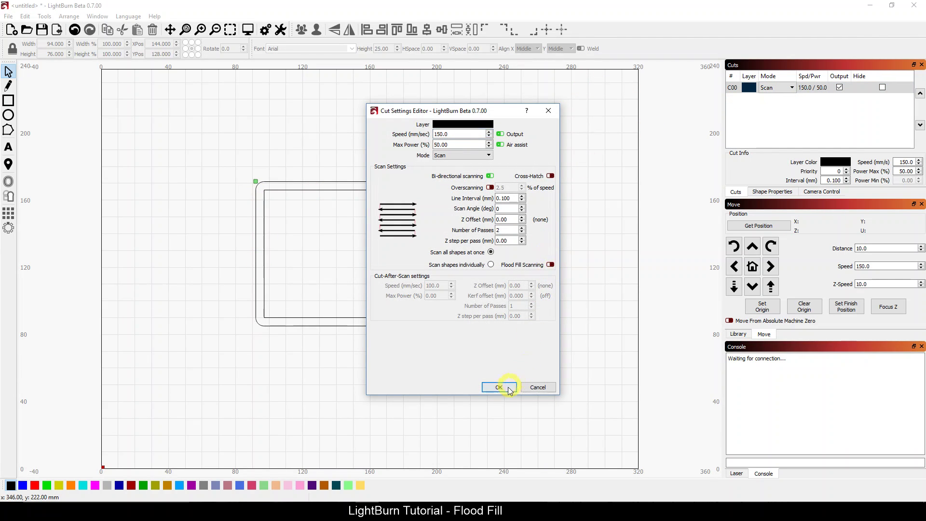
pyautogui.click(499, 388)
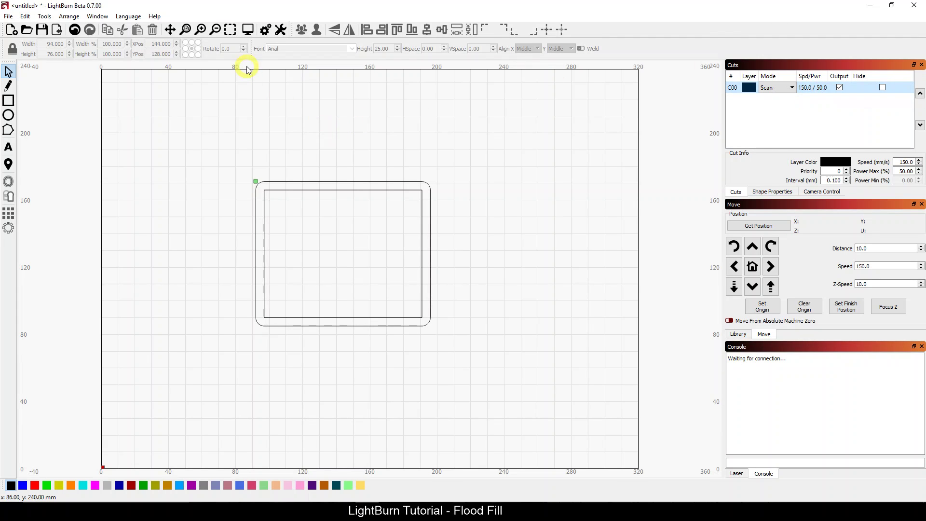
# Step: Preview the scan job without Flood Fill (15:53 total) and rewind the simulation
pyautogui.click(248, 30)
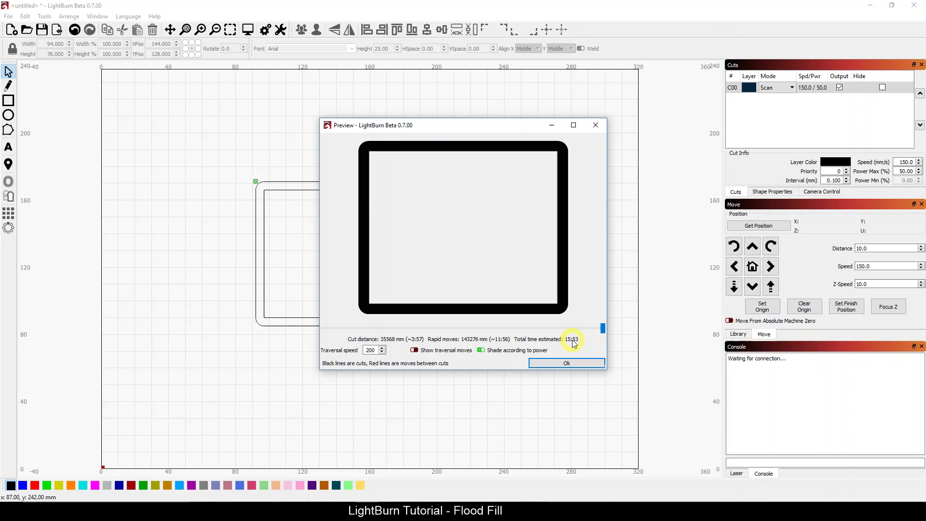
pyautogui.moveTo(603, 329); pyautogui.dragTo(416, 330)
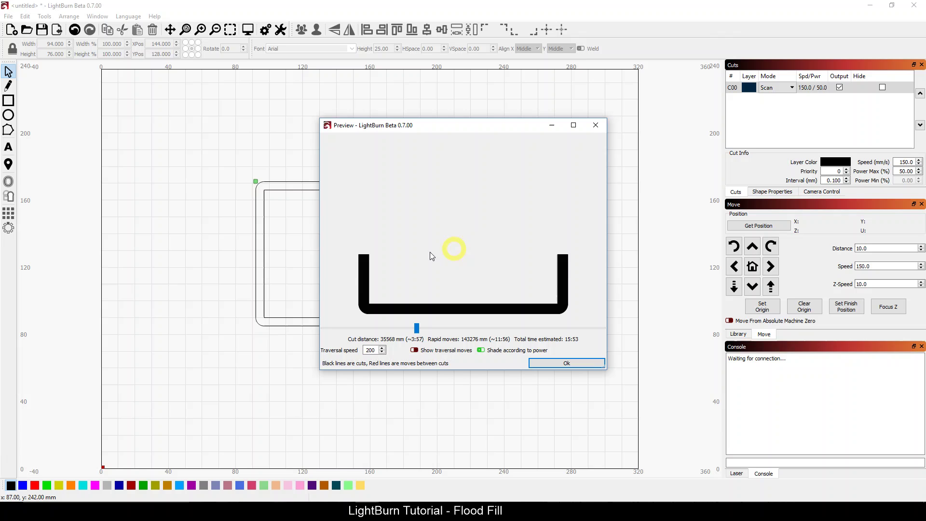
# Step: Close the preview and enable Flood Fill Scanning in the C00 layer's cut settings
pyautogui.click(559, 366)
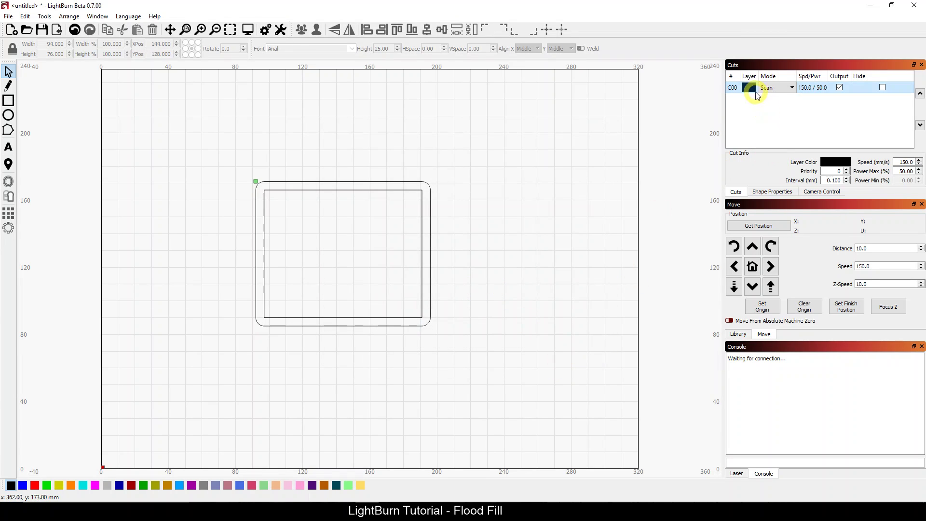
pyautogui.doubleClick(755, 89)
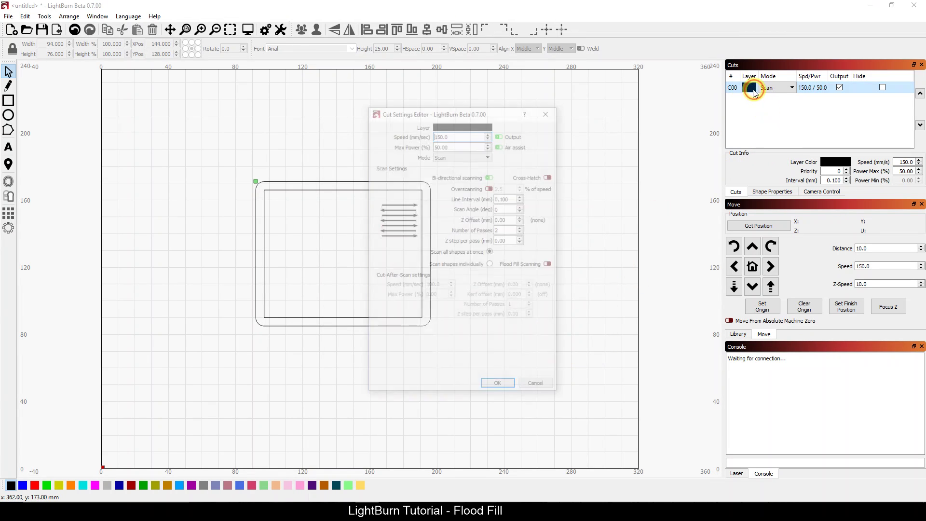
pyautogui.click(550, 264)
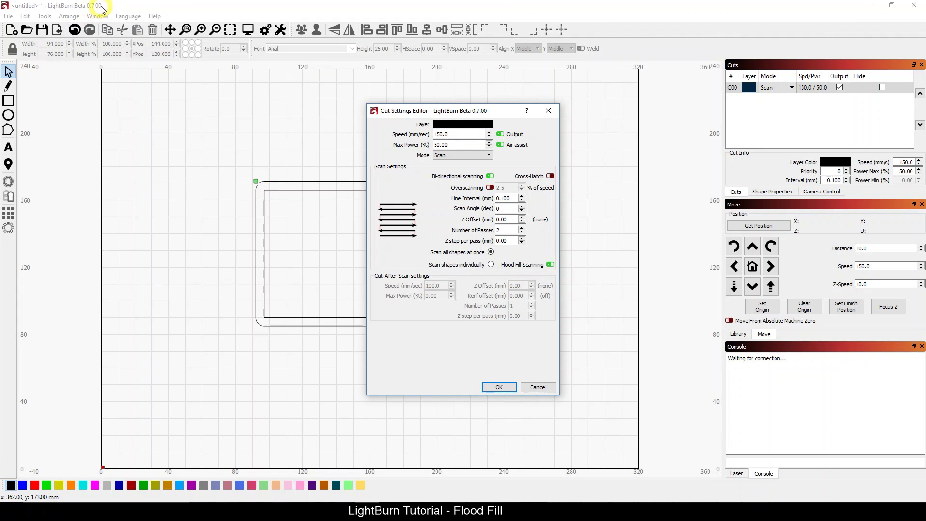
pyautogui.click(500, 387)
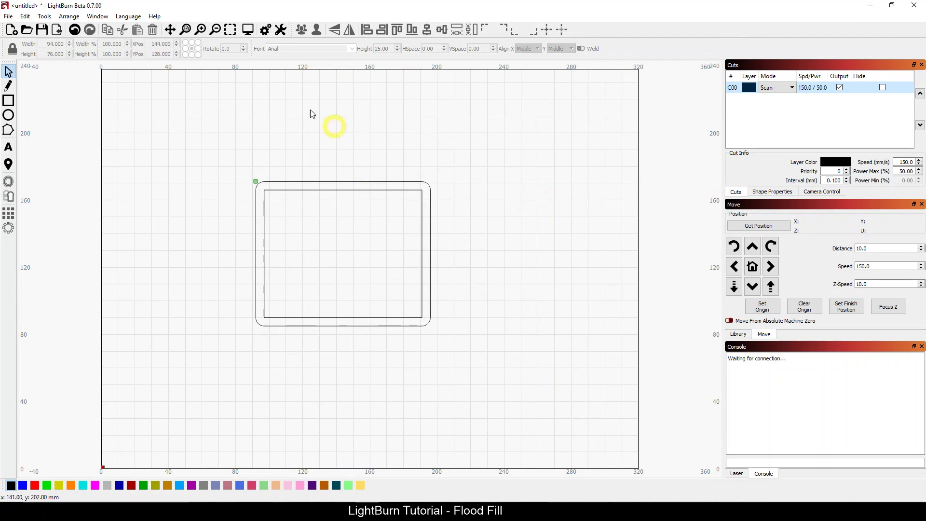
# Step: Preview the Flood Fill job, now estimated at 4:00 with 744 mm of rapid moves
pyautogui.click(248, 30)
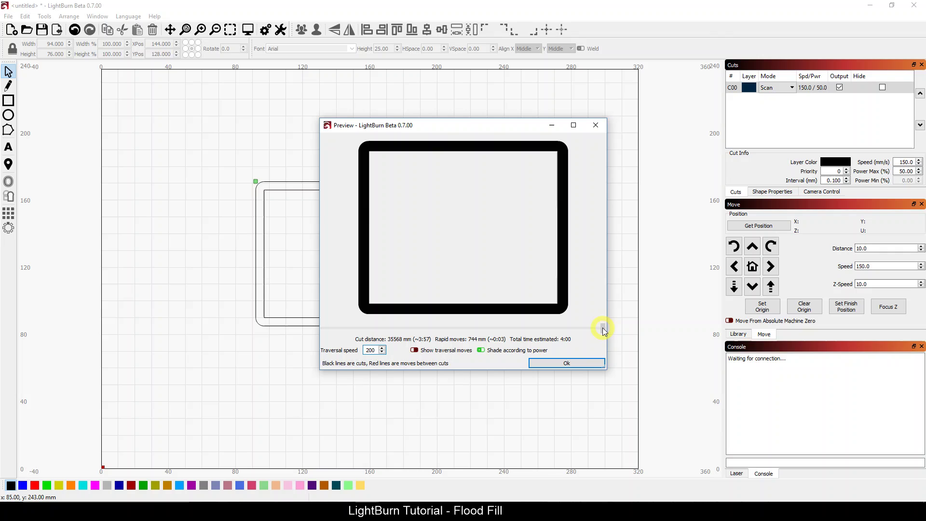
pyautogui.moveTo(603, 330)
pyautogui.mouseDown()
pyautogui.moveTo(317, 329)
pyautogui.moveTo(387, 329)
pyautogui.mouseUp()
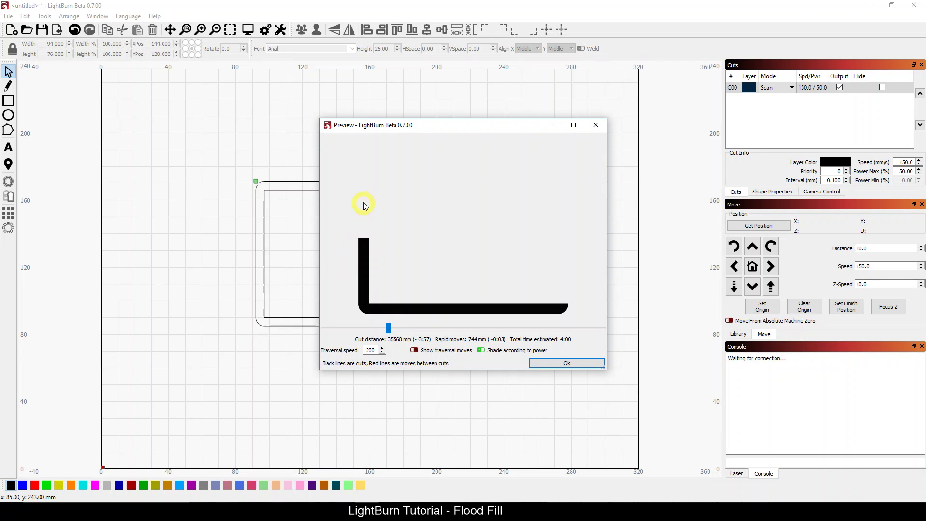
pyautogui.moveTo(386, 324); pyautogui.dragTo(510, 328)
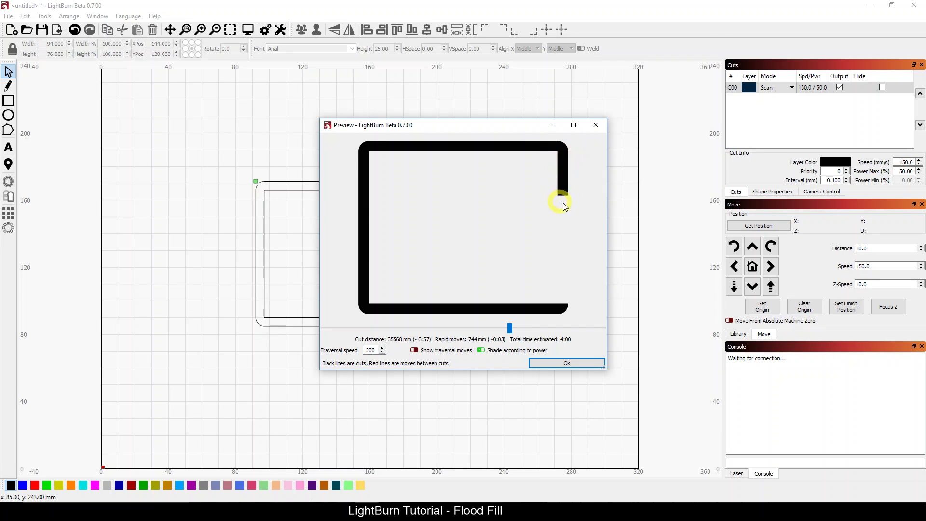
pyautogui.moveTo(510, 329)
pyautogui.mouseDown()
pyautogui.moveTo(572, 339)
pyautogui.moveTo(594, 332)
pyautogui.mouseUp()
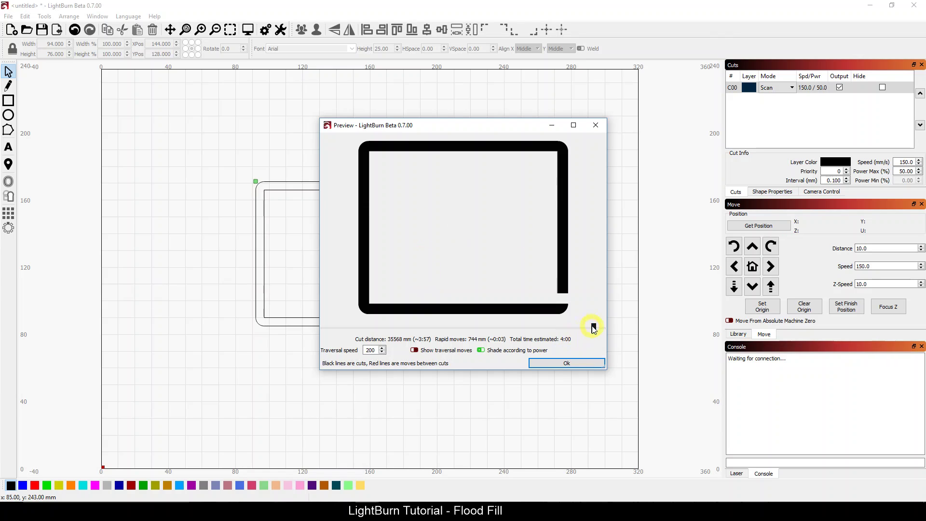
pyautogui.moveTo(593, 329)
pyautogui.mouseDown()
pyautogui.moveTo(490, 326)
pyautogui.moveTo(546, 328)
pyautogui.mouseUp()
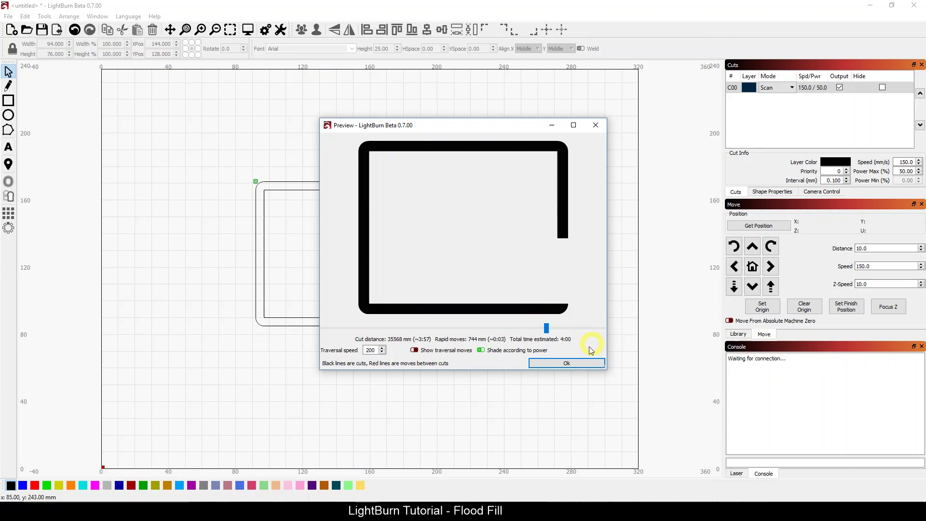
# Step: Close the preview and switch the C00 layer mode to Scan+Cut
pyautogui.click(586, 361)
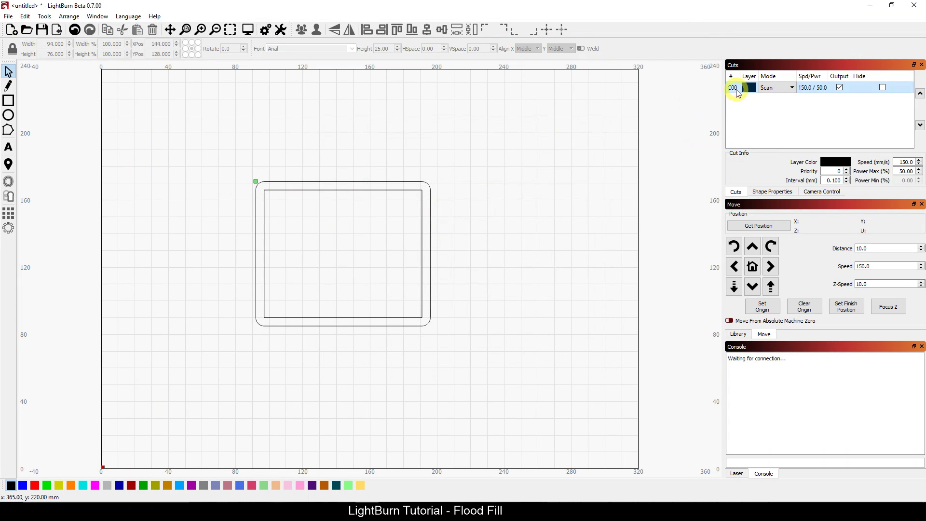
pyautogui.click(774, 88)
pyautogui.click(790, 88)
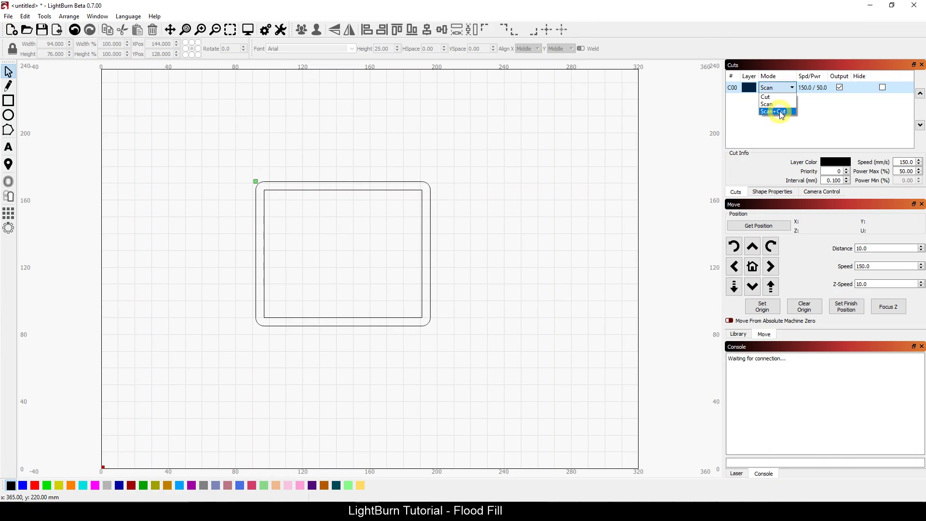
pyautogui.click(782, 112)
# Step: Open the C00 cut settings, try the mode choices, then cancel without changes
pyautogui.doubleClick(749, 87)
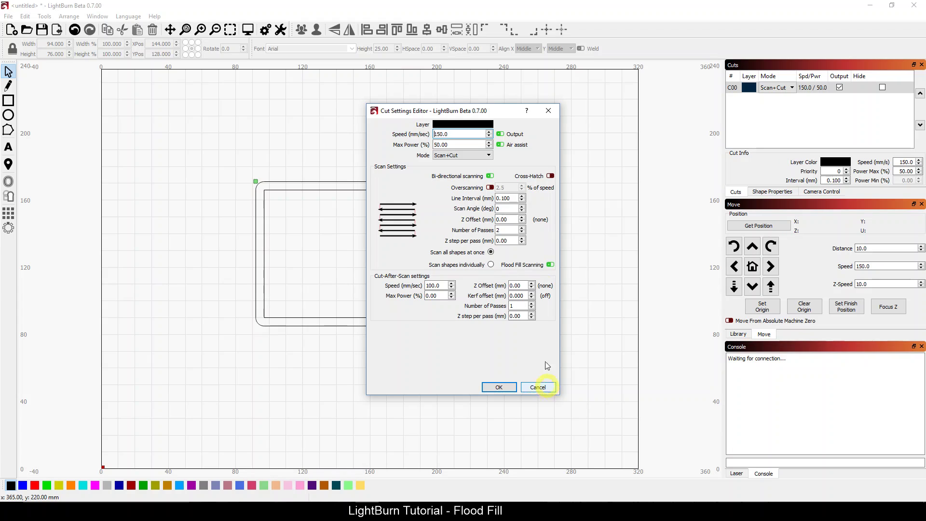
pyautogui.click(463, 155)
pyautogui.click(449, 170)
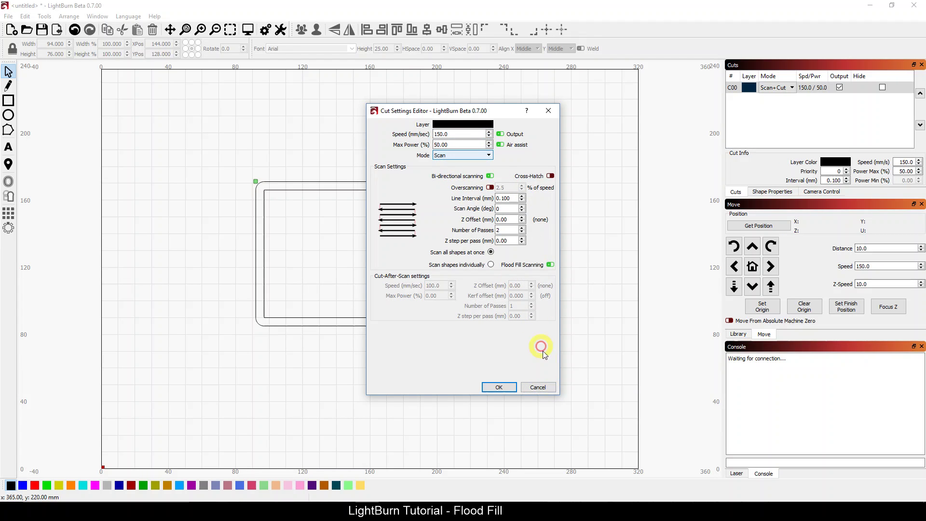
pyautogui.click(538, 387)
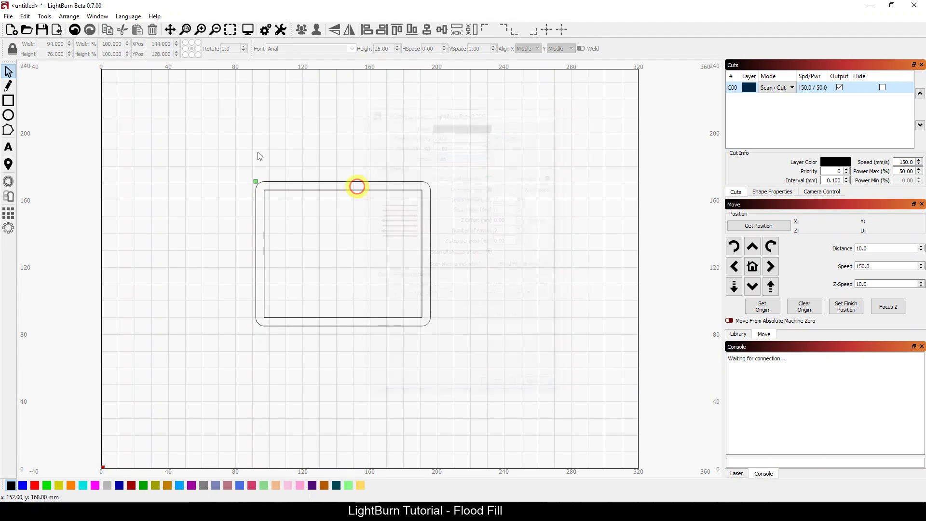
# Step: Add the text 'abcdefg' above the rectangle frame
pyautogui.click(7, 149)
pyautogui.click(285, 145)
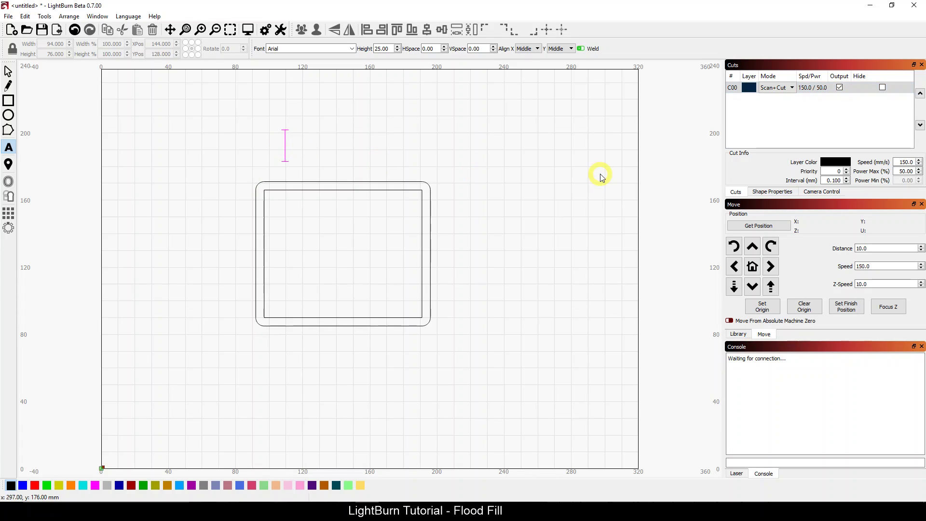
pyautogui.write('abcdefg')
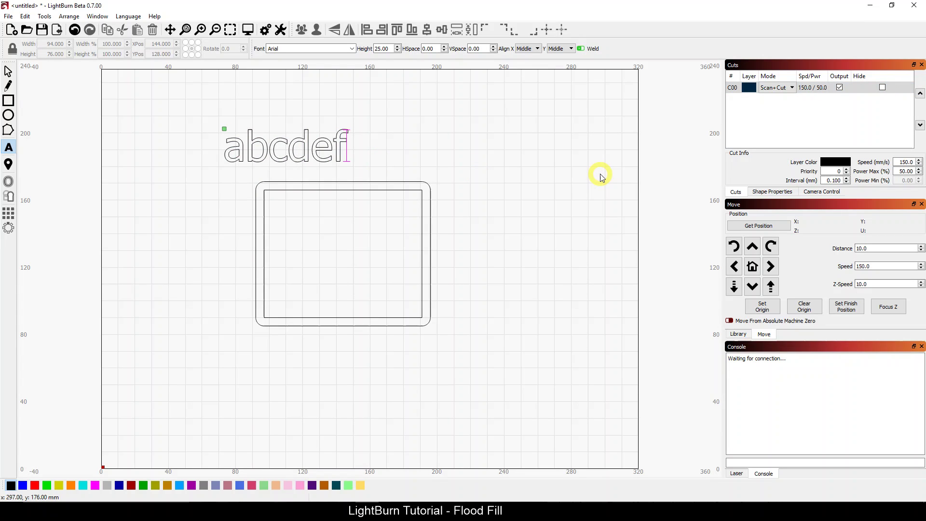
pyautogui.click(8, 72)
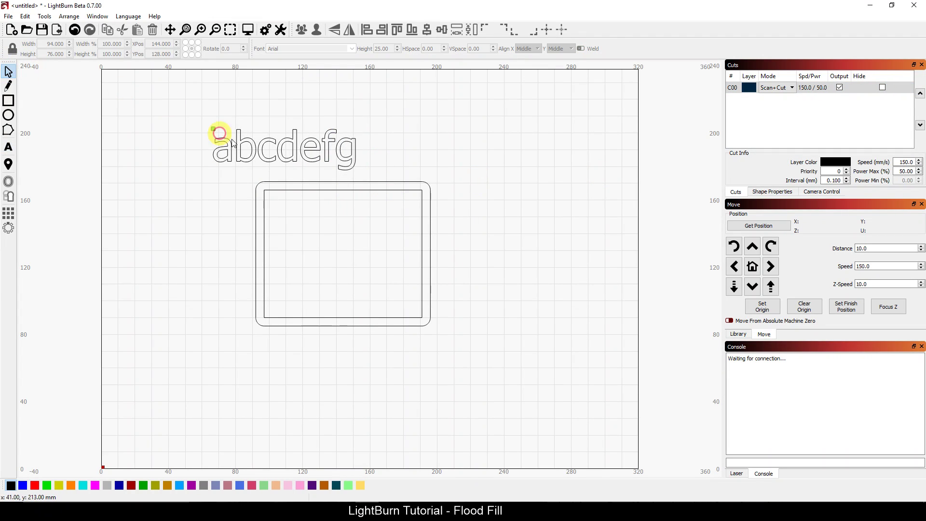
# Step: Centre the abcdefg text over the frame and clear the selection
pyautogui.click(296, 143)
pyautogui.moveTo(305, 145); pyautogui.dragTo(361, 144)
pyautogui.click(289, 137)
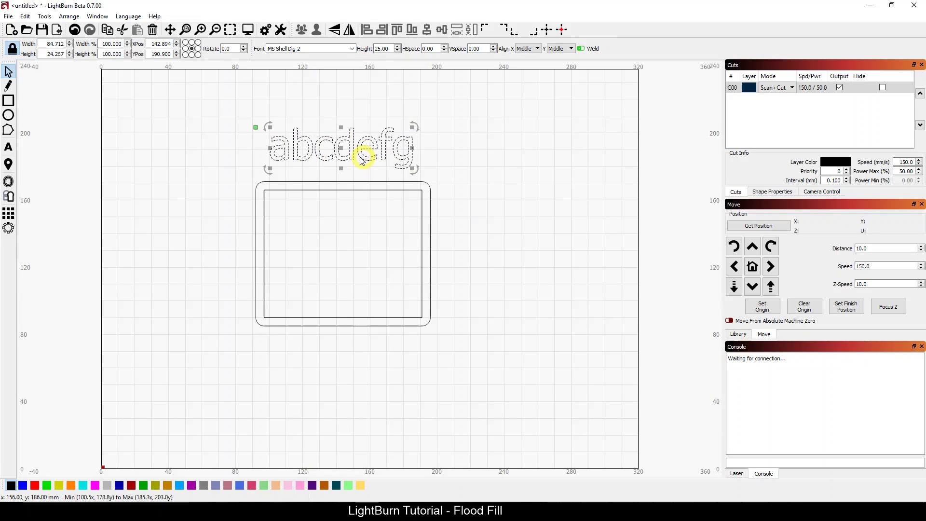
pyautogui.click(526, 207)
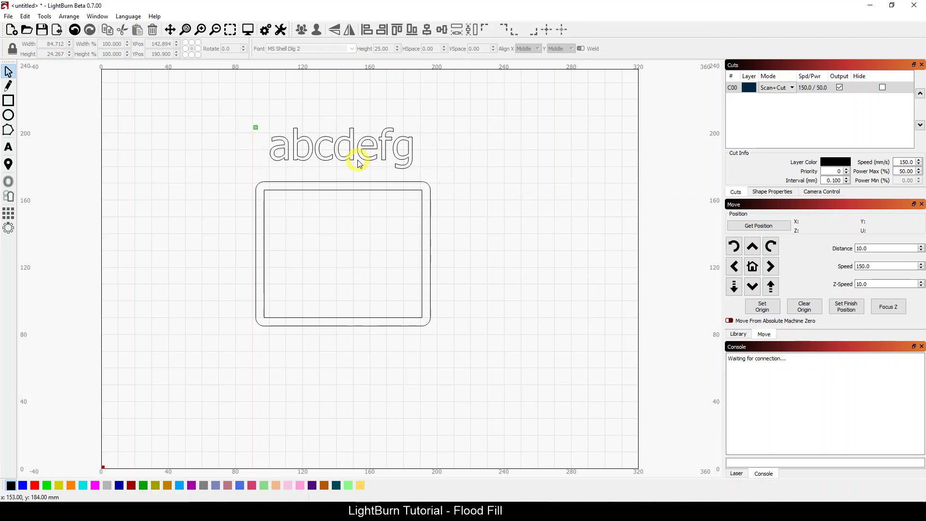
# Step: Preview the text-and-frame job (6:25, 12416 mm rapid moves) and scrub through the cut order
pyautogui.click(247, 29)
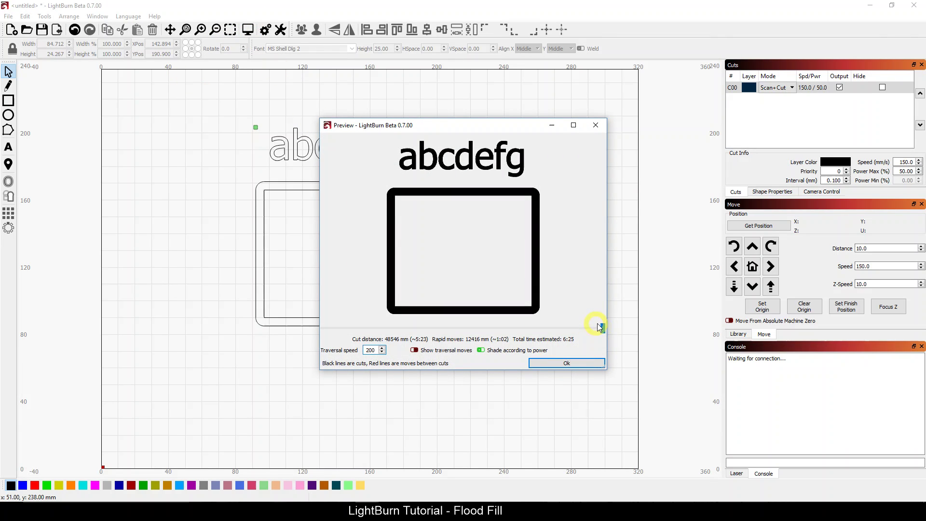
pyautogui.moveTo(602, 329); pyautogui.dragTo(387, 323)
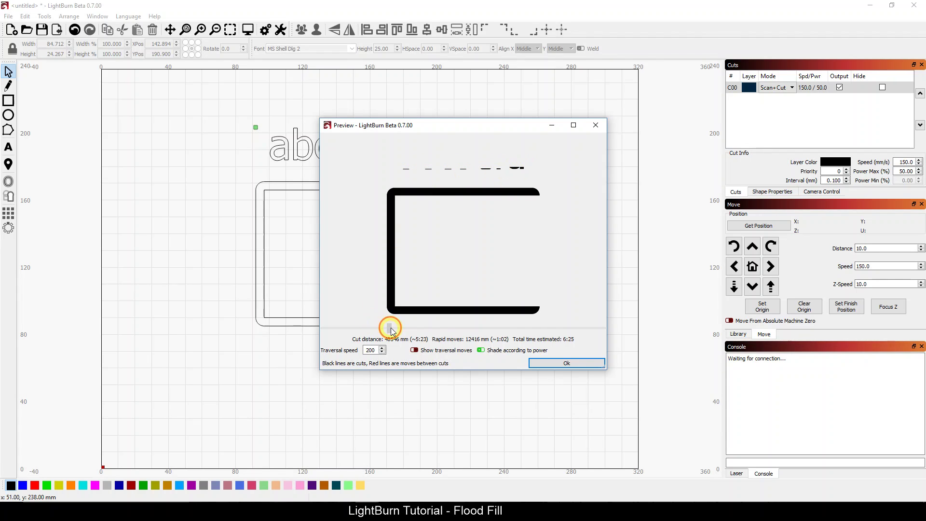
pyautogui.moveTo(389, 327); pyautogui.dragTo(420, 329)
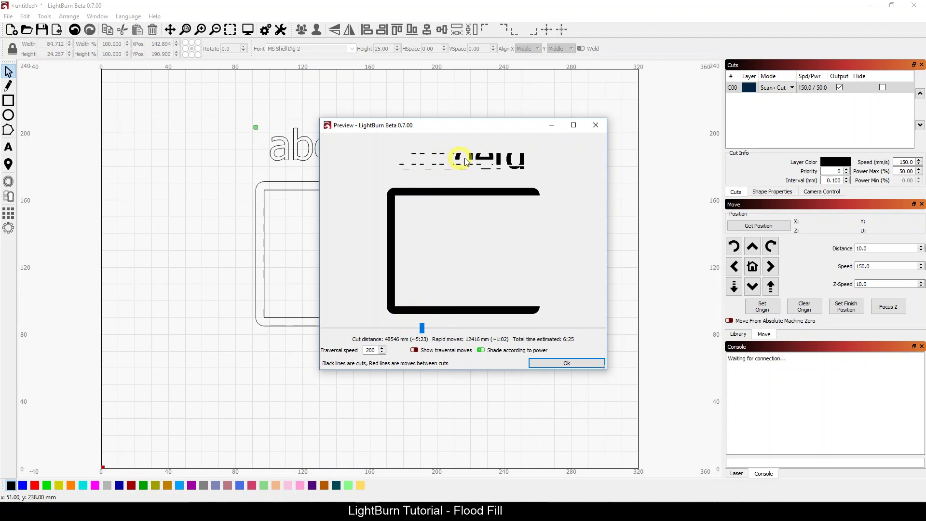
pyautogui.moveTo(423, 328)
pyautogui.mouseDown()
pyautogui.moveTo(517, 333)
pyautogui.moveTo(472, 344)
pyautogui.moveTo(439, 342)
pyautogui.moveTo(499, 332)
pyautogui.moveTo(437, 331)
pyautogui.moveTo(600, 329)
pyautogui.mouseUp()
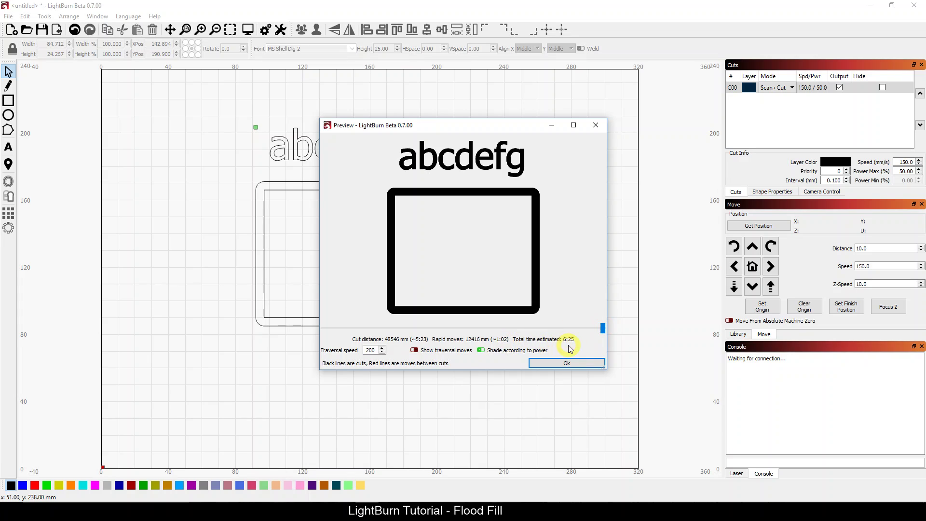
# Step: Delete the rounded rectangle frame and preview the text-only job
pyautogui.click(596, 125)
pyautogui.click(264, 184)
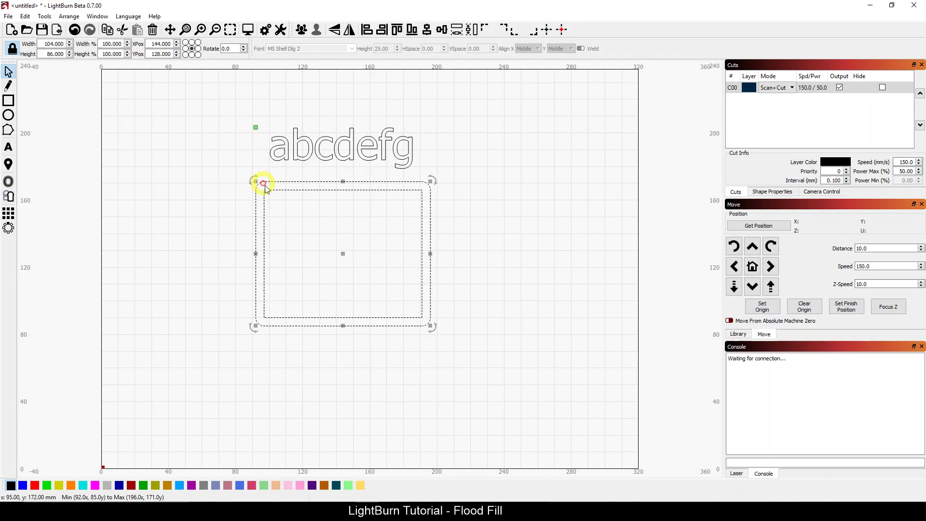
pyautogui.press('Delete')
pyautogui.click(248, 30)
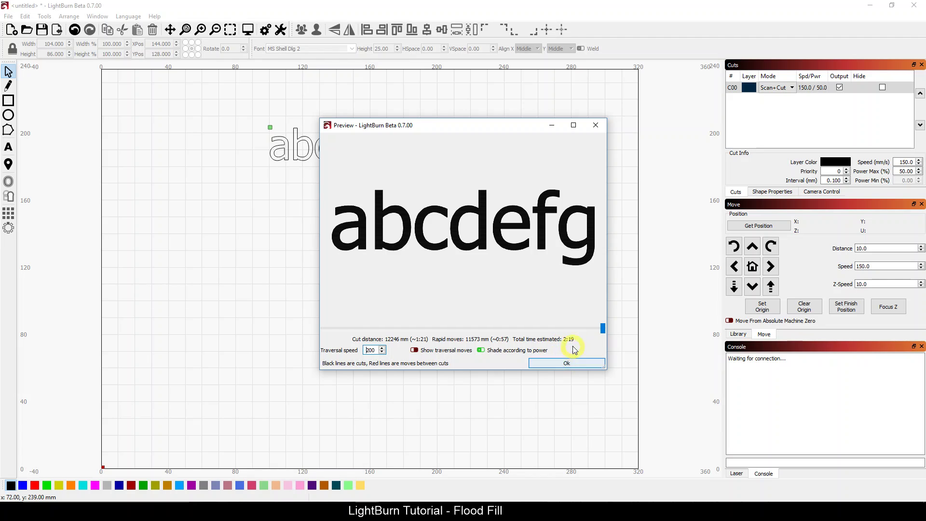
# Step: Set layer C00 mode back to Scan and preview the scan-only text job
pyautogui.click(568, 363)
pyautogui.click(754, 88)
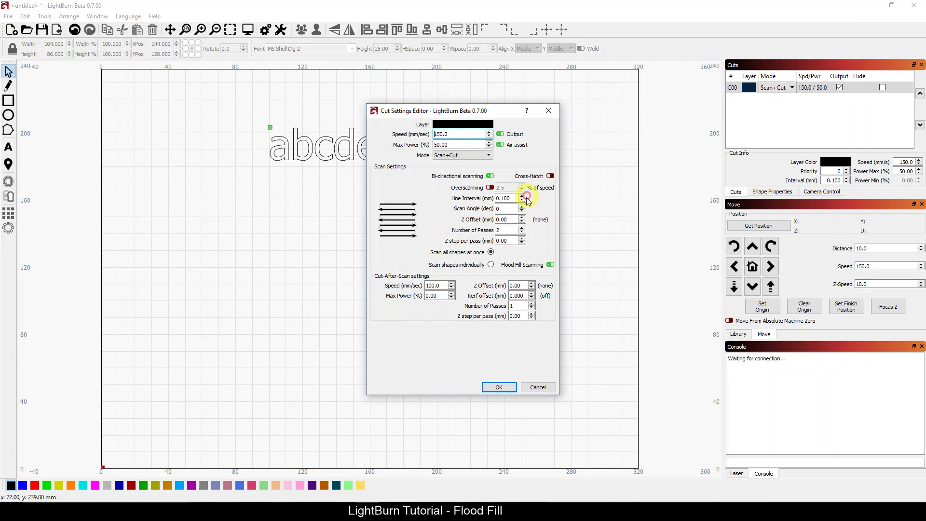
pyautogui.click(534, 387)
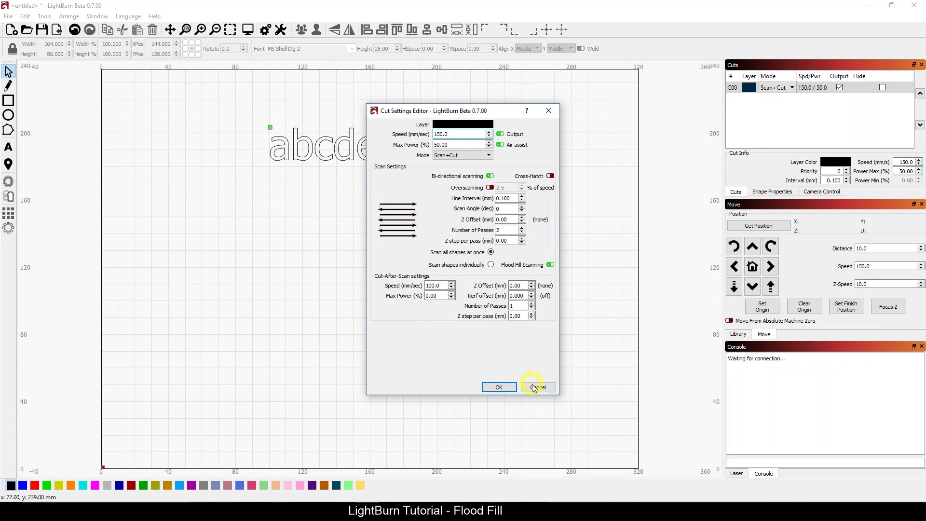
pyautogui.click(484, 155)
pyautogui.click(460, 164)
pyautogui.click(498, 387)
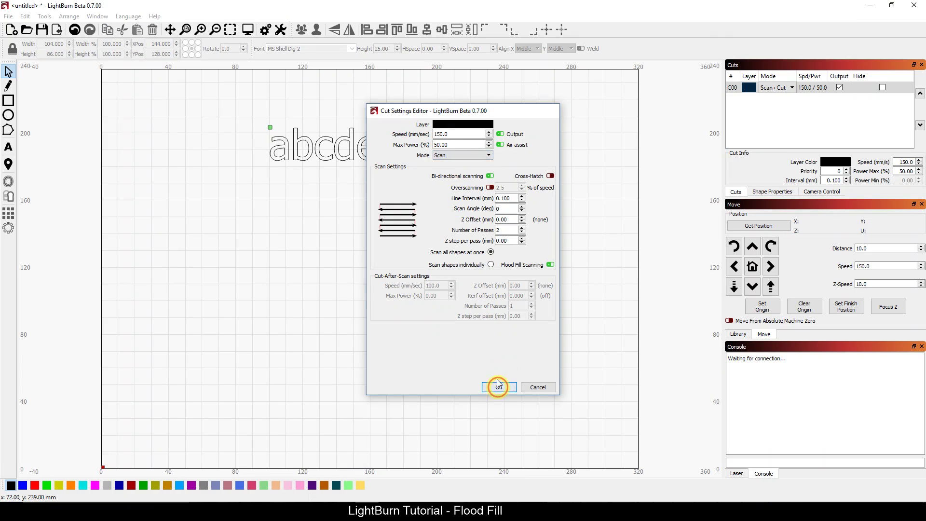
pyautogui.click(248, 29)
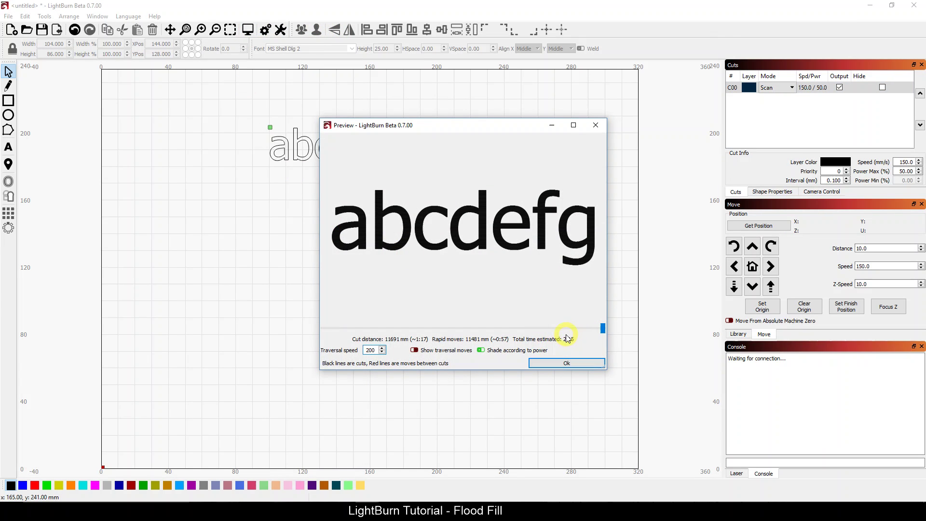
# Step: Turn Flood Fill off for C00 and preview the text job at 2:52
pyautogui.click(565, 361)
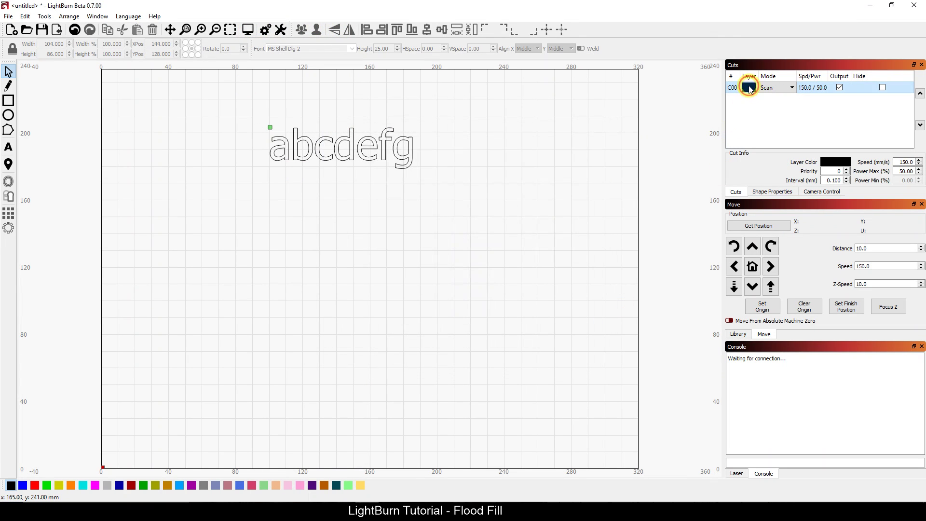
pyautogui.doubleClick(746, 88)
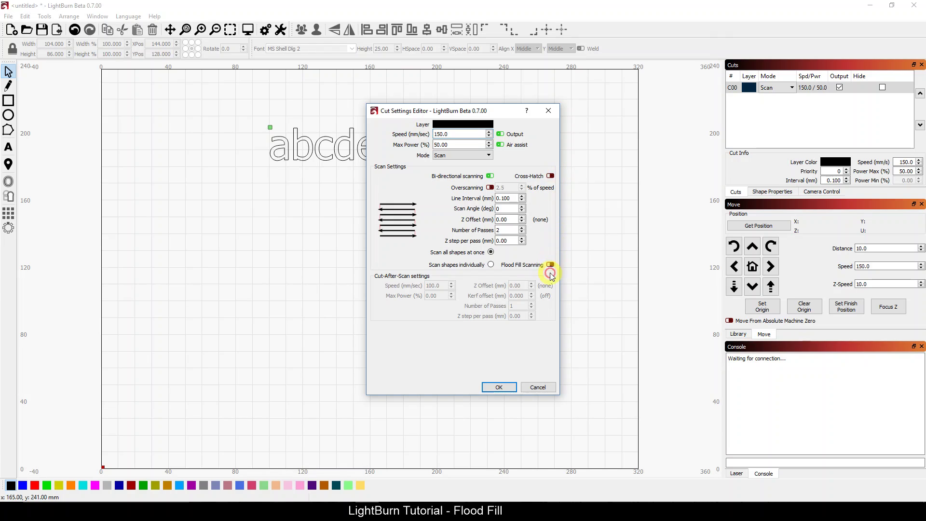
pyautogui.click(500, 387)
pyautogui.click(250, 36)
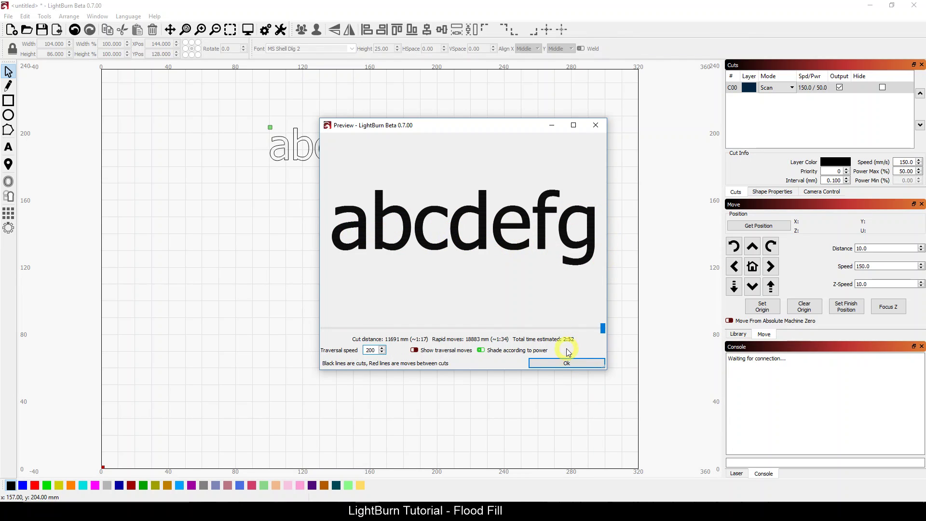
# Step: Re-enable Flood Fill for C00 and preview the text job, now 2:15
pyautogui.click(578, 363)
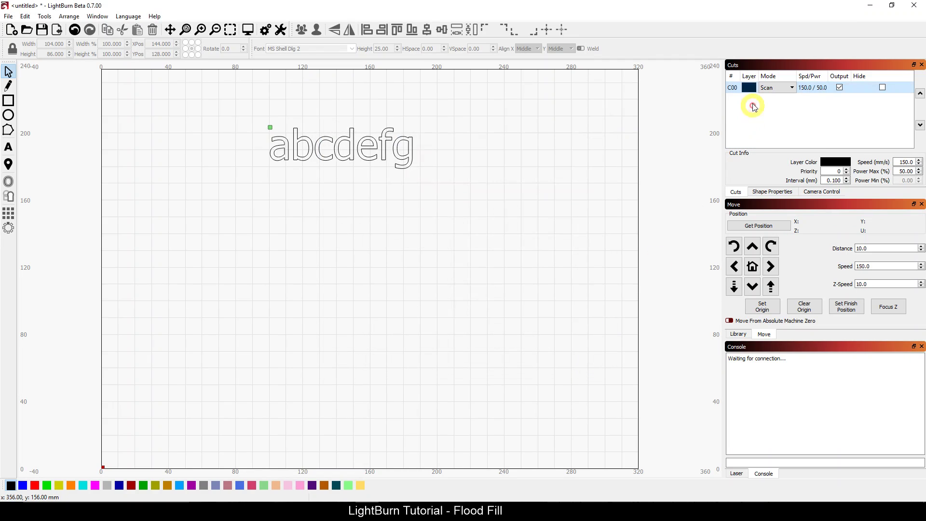
pyautogui.click(750, 88)
pyautogui.doubleClick(751, 87)
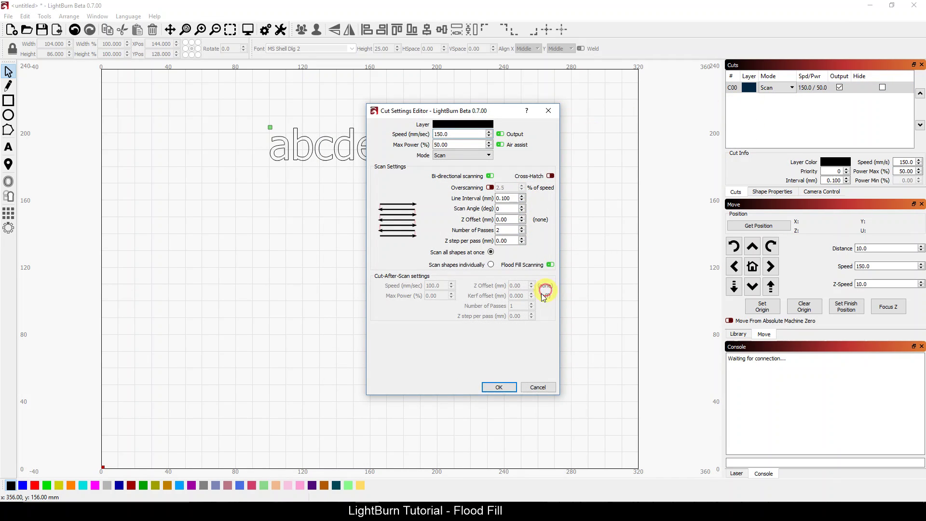
pyautogui.click(499, 387)
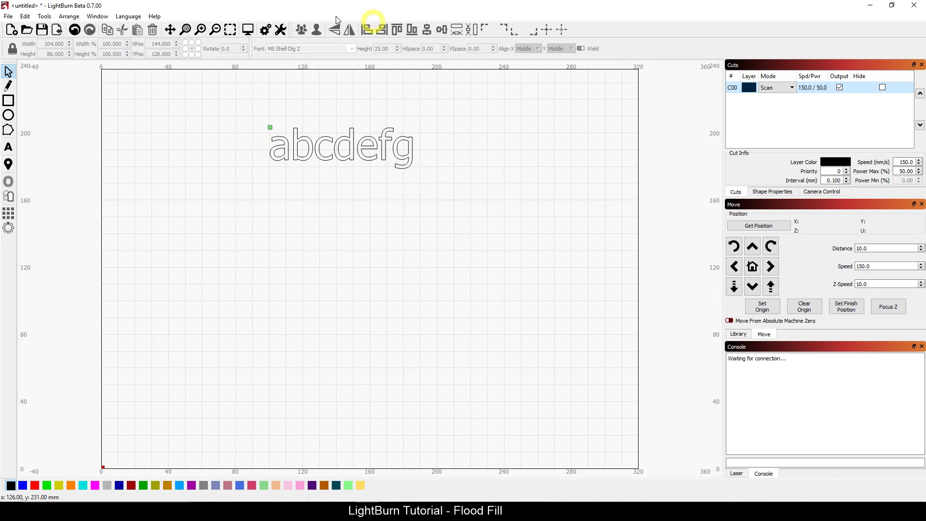
pyautogui.click(248, 30)
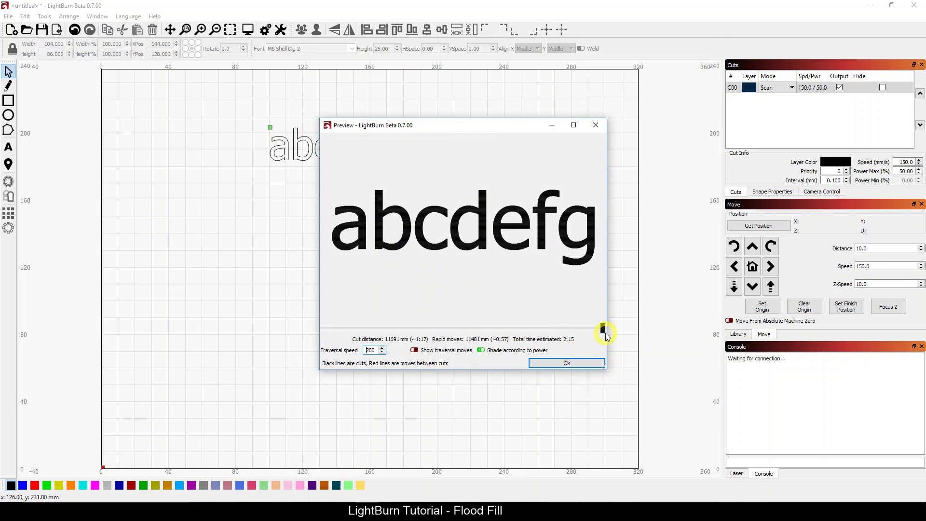
pyautogui.moveTo(604, 331)
pyautogui.mouseDown()
pyautogui.moveTo(520, 330)
pyautogui.moveTo(597, 330)
pyautogui.mouseUp()
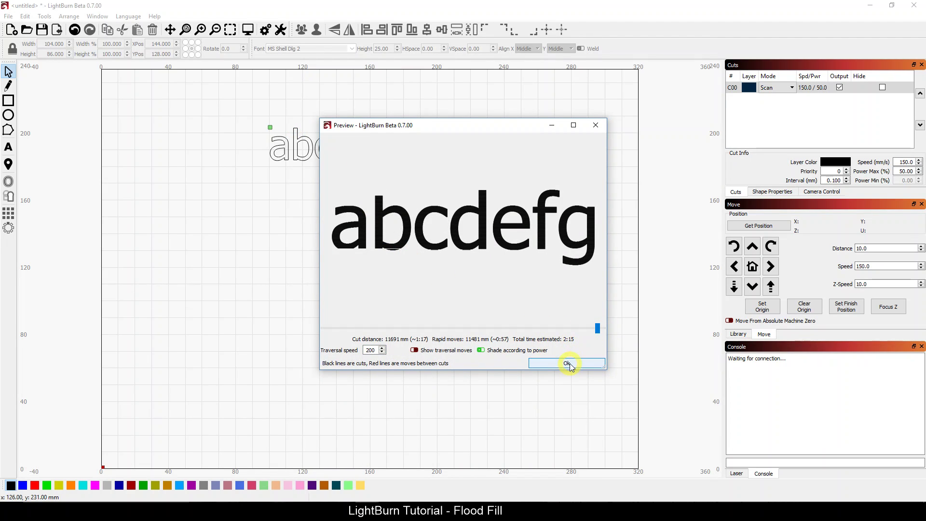
pyautogui.click(568, 363)
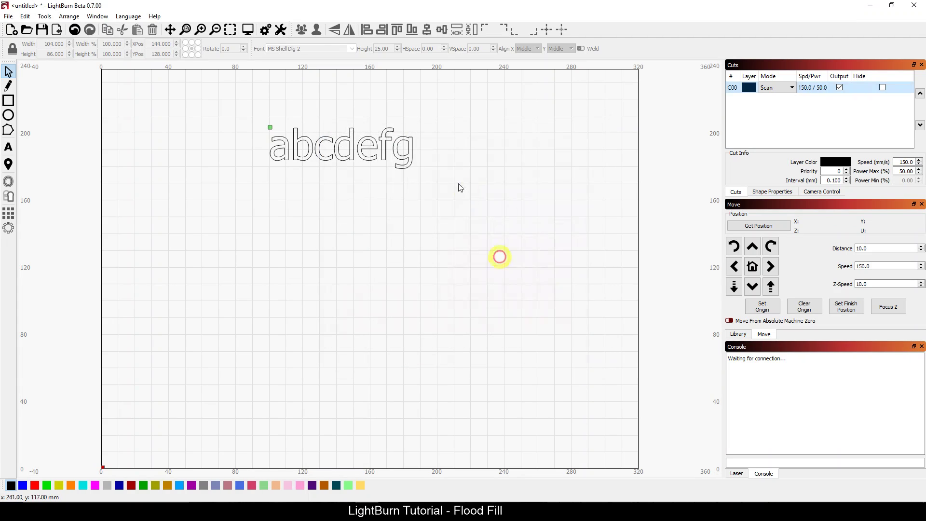
# Step: Marquee-select the abcdefg text and delete it, emptying the canvas
pyautogui.moveTo(456, 182); pyautogui.dragTo(244, 105)
pyautogui.press('Delete')
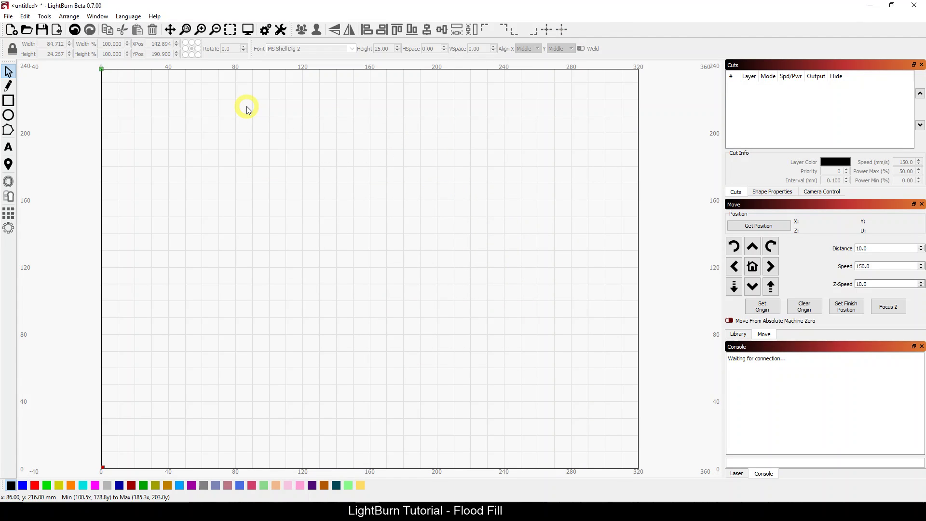